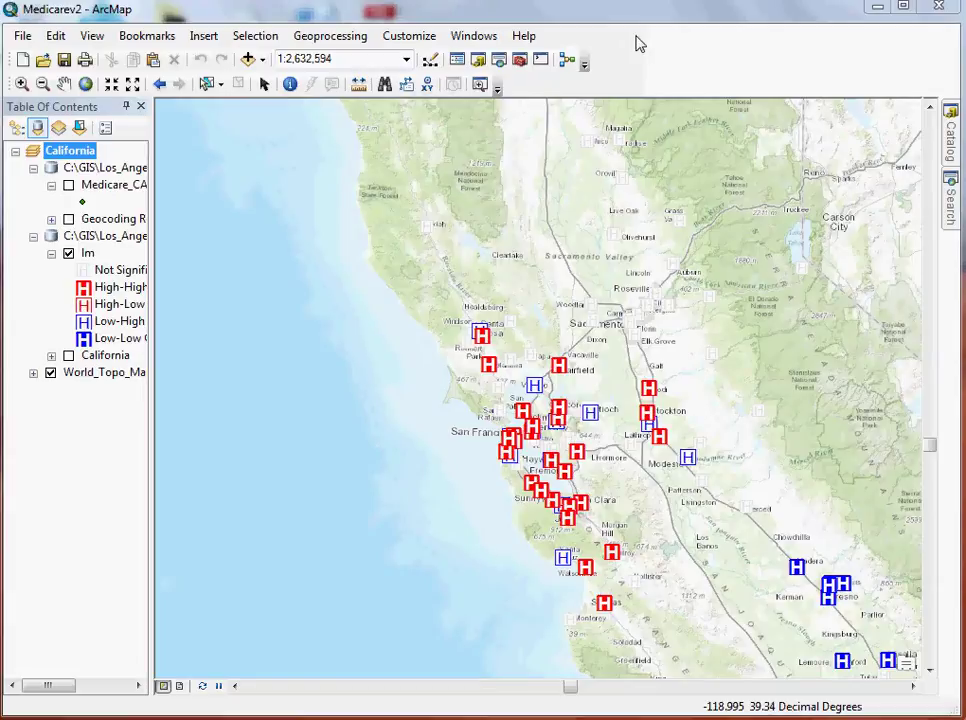
Look over the available toolbars list, dismiss it, and open the Customize menu.
{"action": "right_click", "coordinate": [638, 41]}
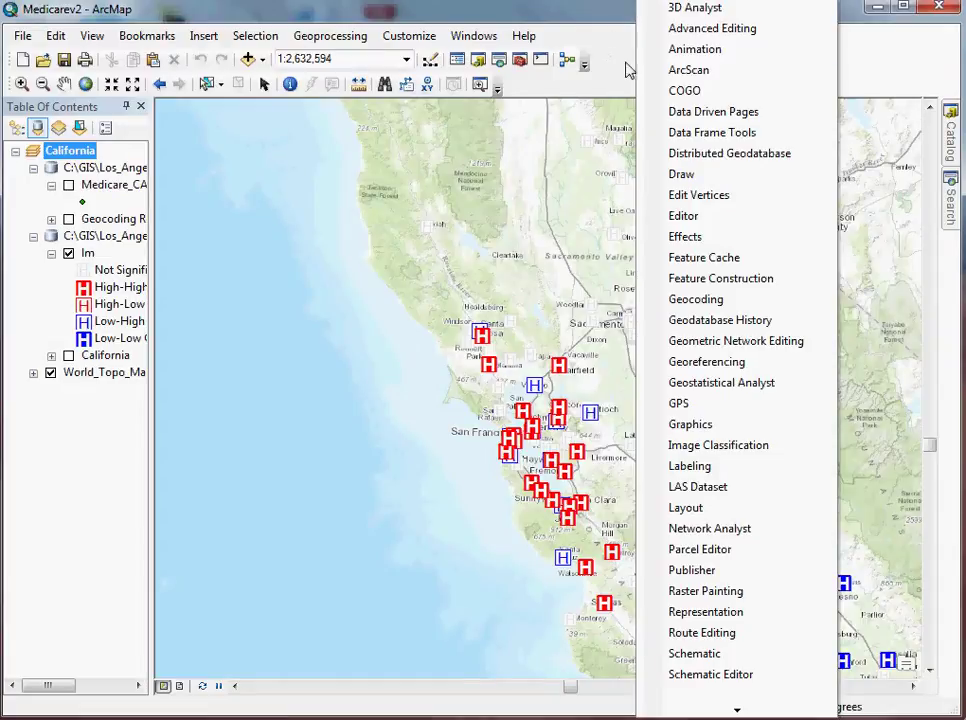
{"action": "mouse_move", "coordinate": [707, 705]}
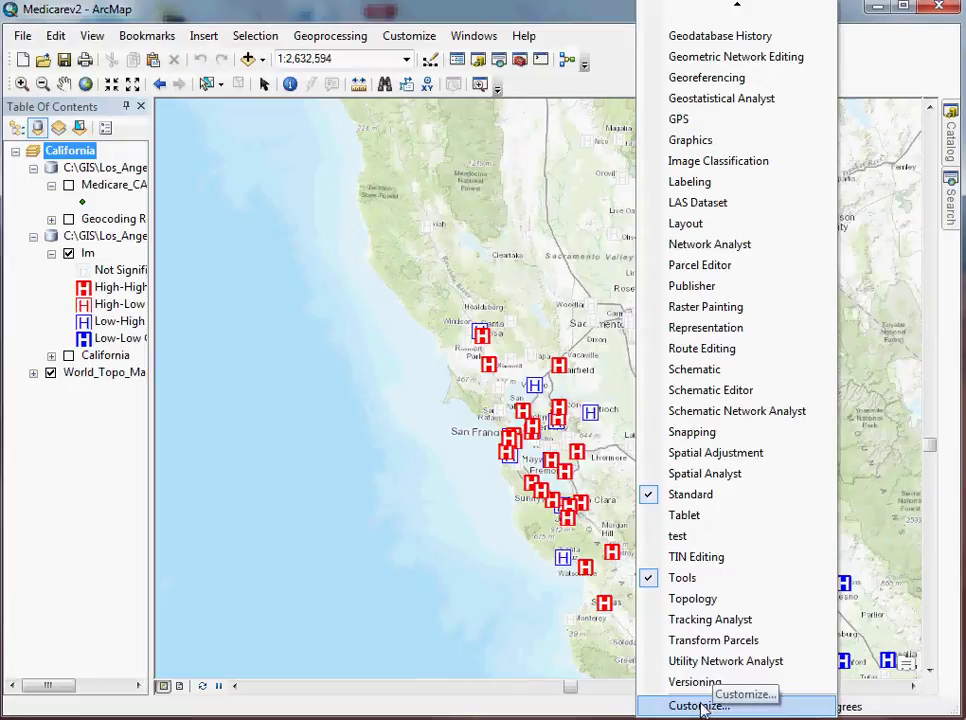
{"action": "left_click", "coordinate": [614, 80]}
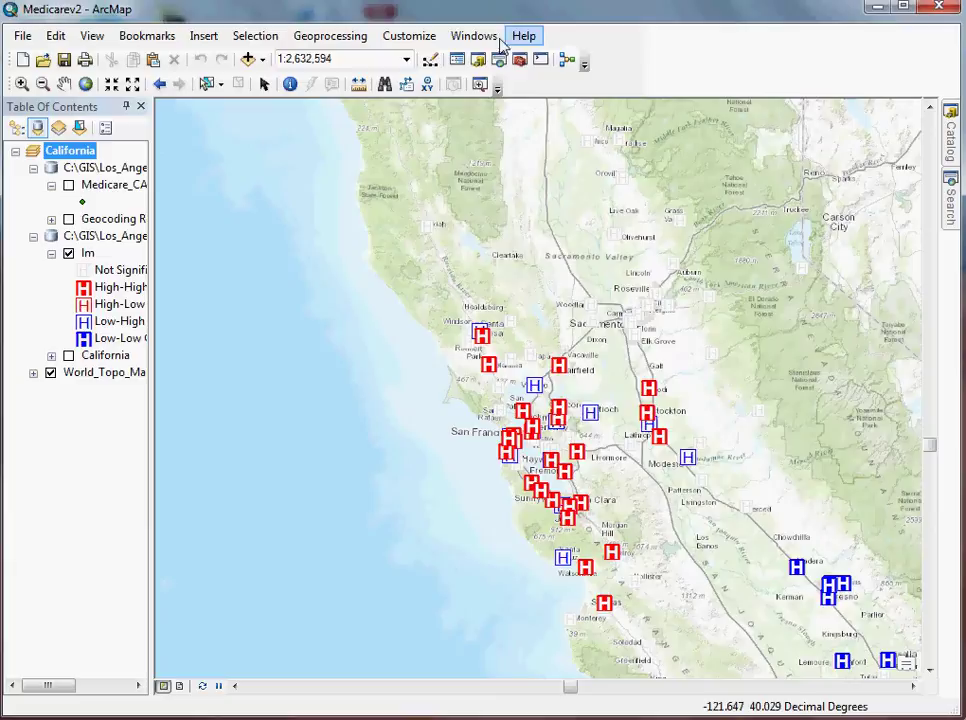
{"action": "left_click", "coordinate": [410, 36]}
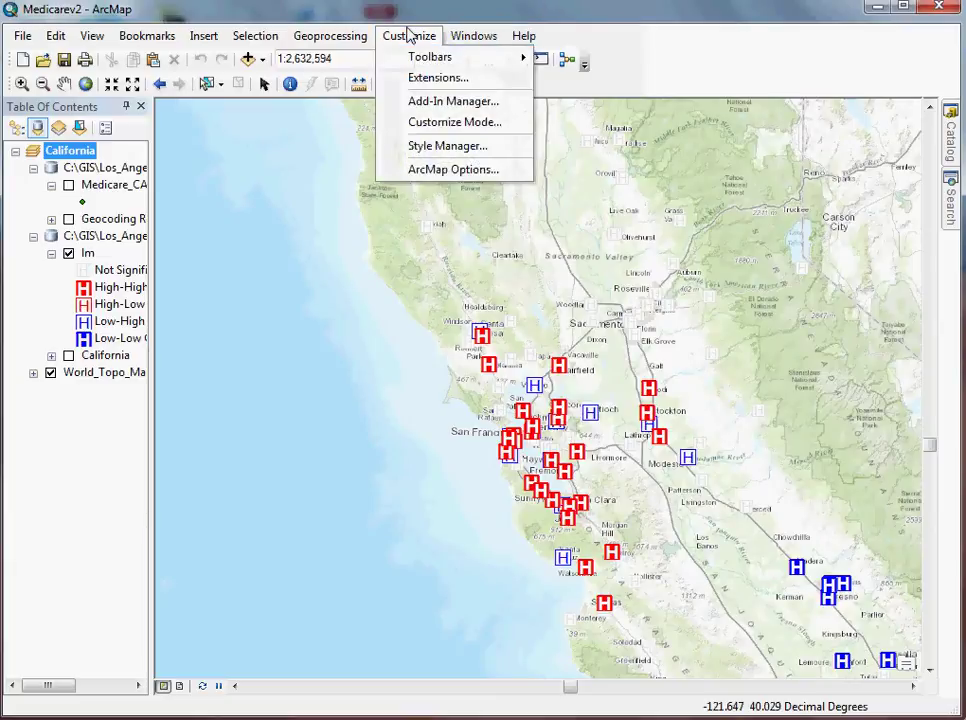
Enter Customize Mode, create a toolbar named 'My New Toolbar', and move it near the top.
{"action": "left_click", "coordinate": [455, 123]}
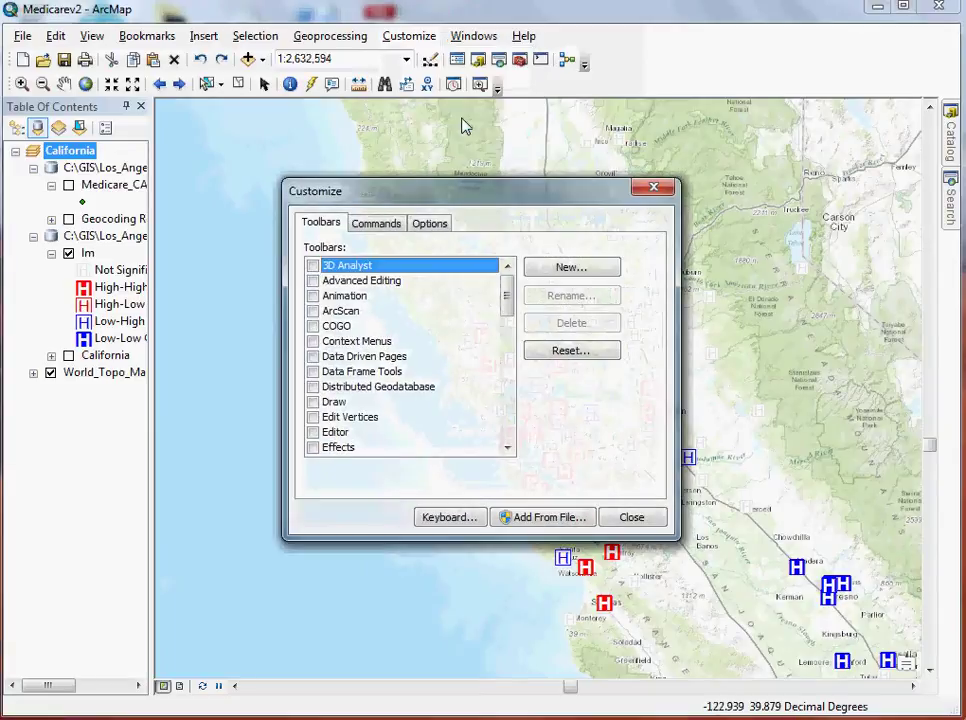
{"action": "left_click_drag", "start_coordinate": [480, 200], "coordinate": [598, 166]}
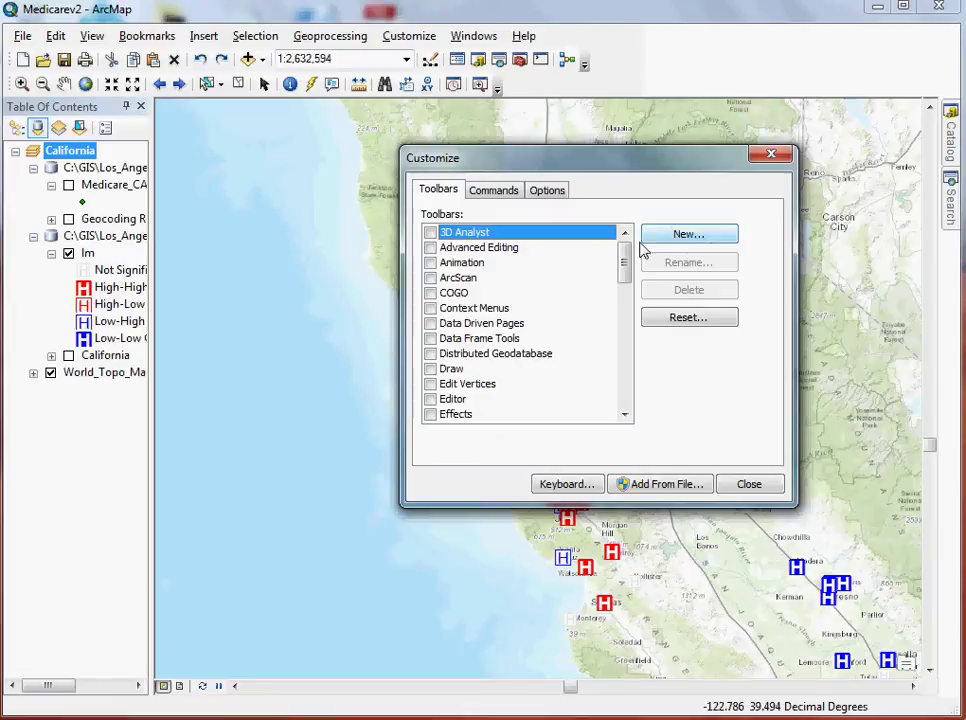
{"action": "left_click", "coordinate": [691, 237]}
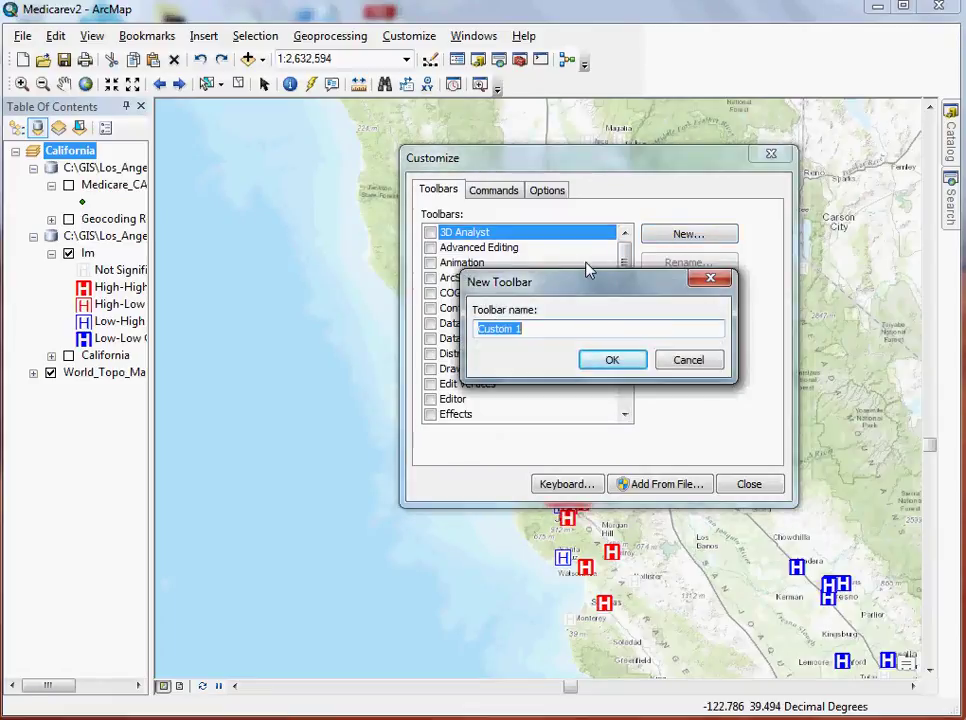
{"action": "type", "text": "My New "}
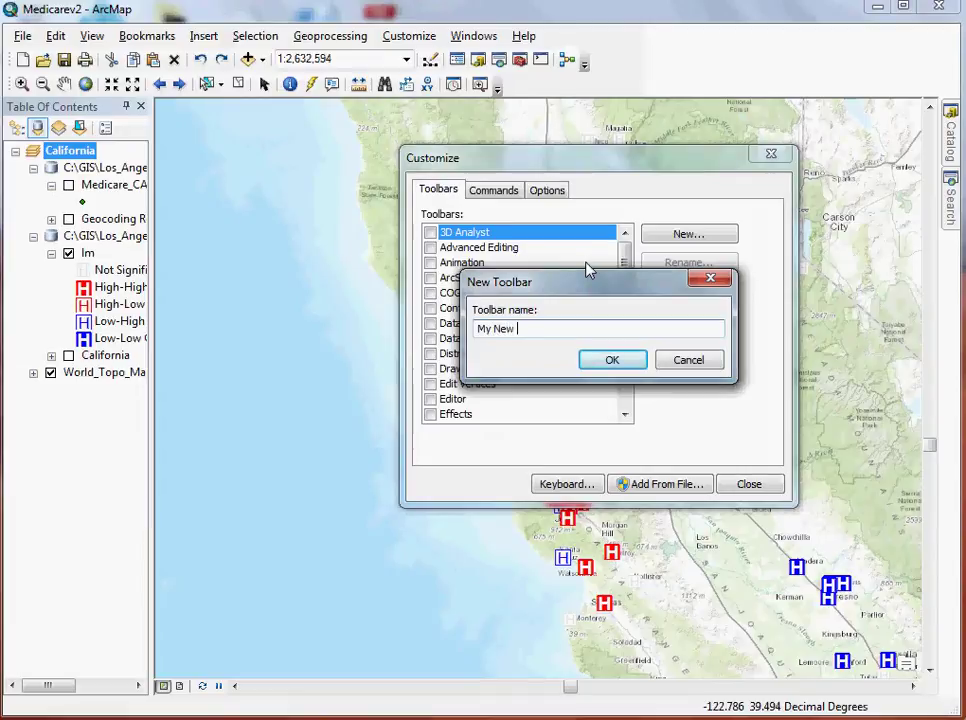
{"action": "type", "text": "Toolbar"}
{"action": "key", "text": "Return"}
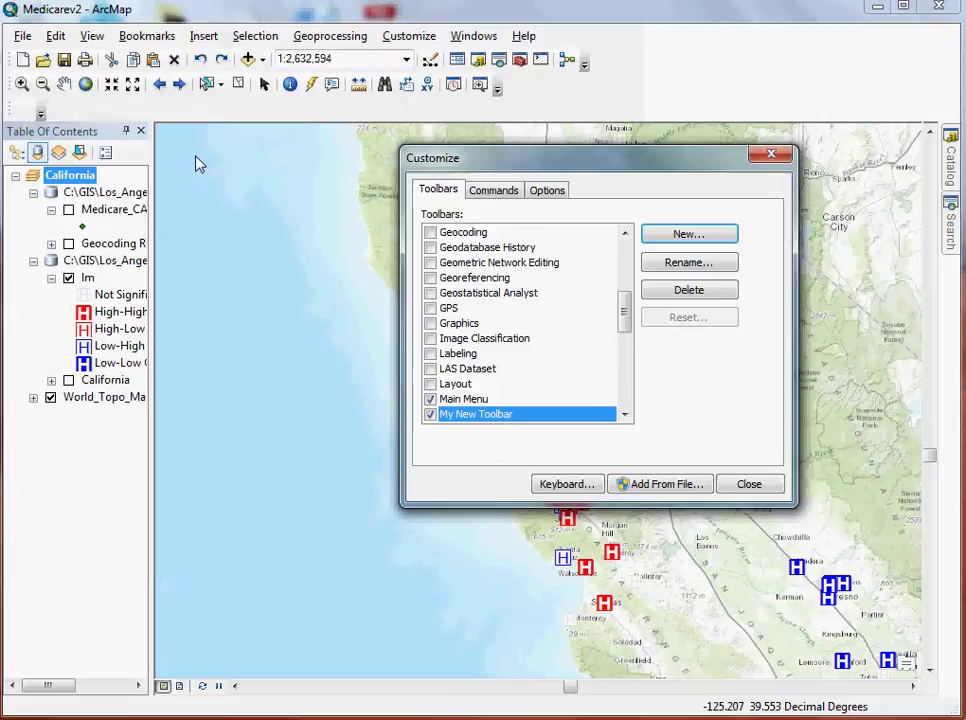
{"action": "left_click_drag", "start_coordinate": [8, 105], "coordinate": [701, 26]}
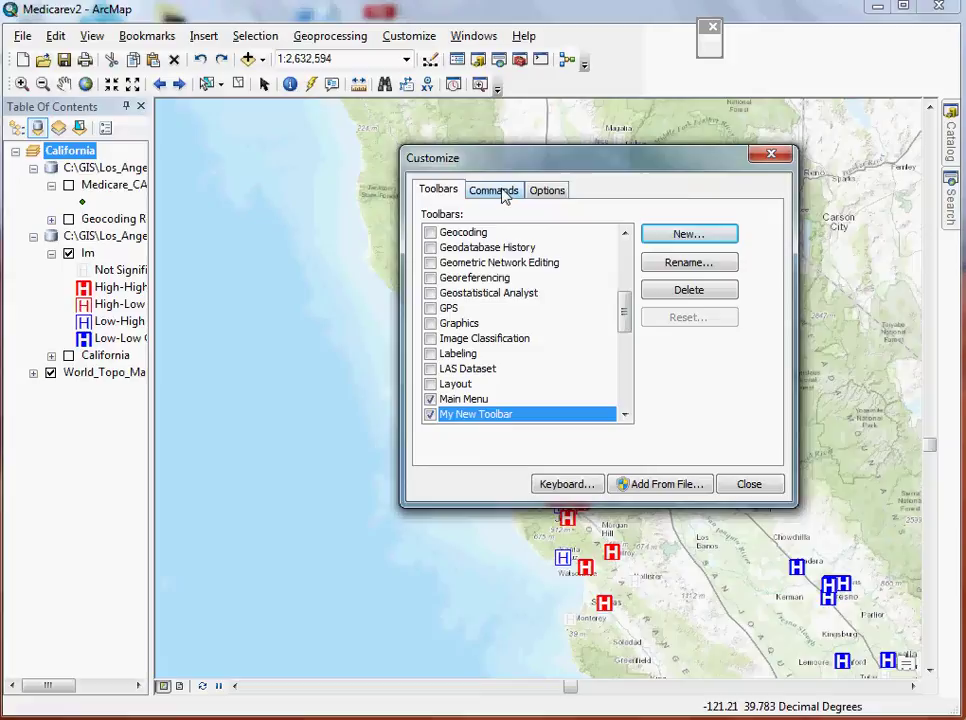
Search commands for 'buffer' and drag Analysis Tools > Buffer onto My New Toolbar.
{"action": "left_click", "coordinate": [498, 190]}
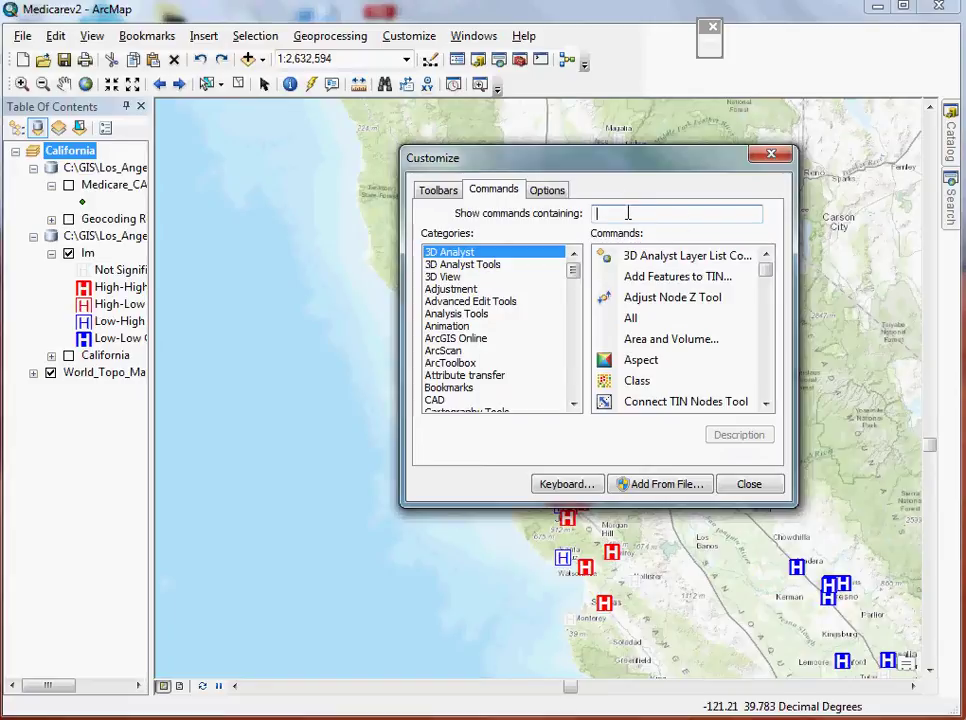
{"action": "mouse_move", "coordinate": [573, 274]}
{"action": "left_mouse_down"}
{"action": "mouse_move", "coordinate": [571, 382]}
{"action": "mouse_move", "coordinate": [575, 262]}
{"action": "left_mouse_up"}
{"action": "left_click", "coordinate": [627, 213]}
{"action": "type", "text": "b"}
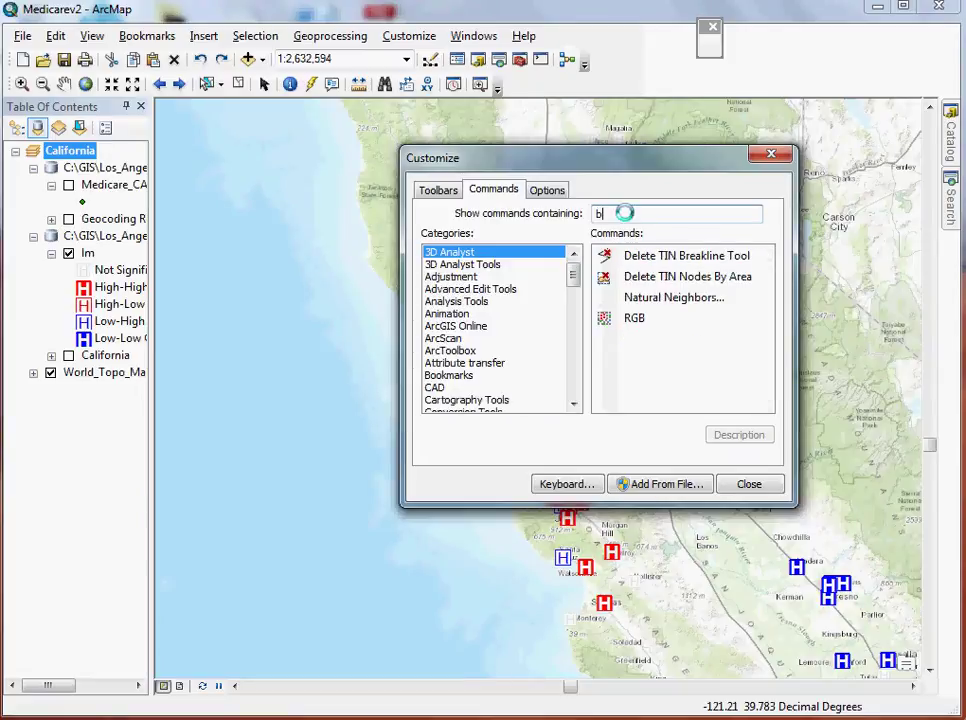
{"action": "type", "text": "uff"}
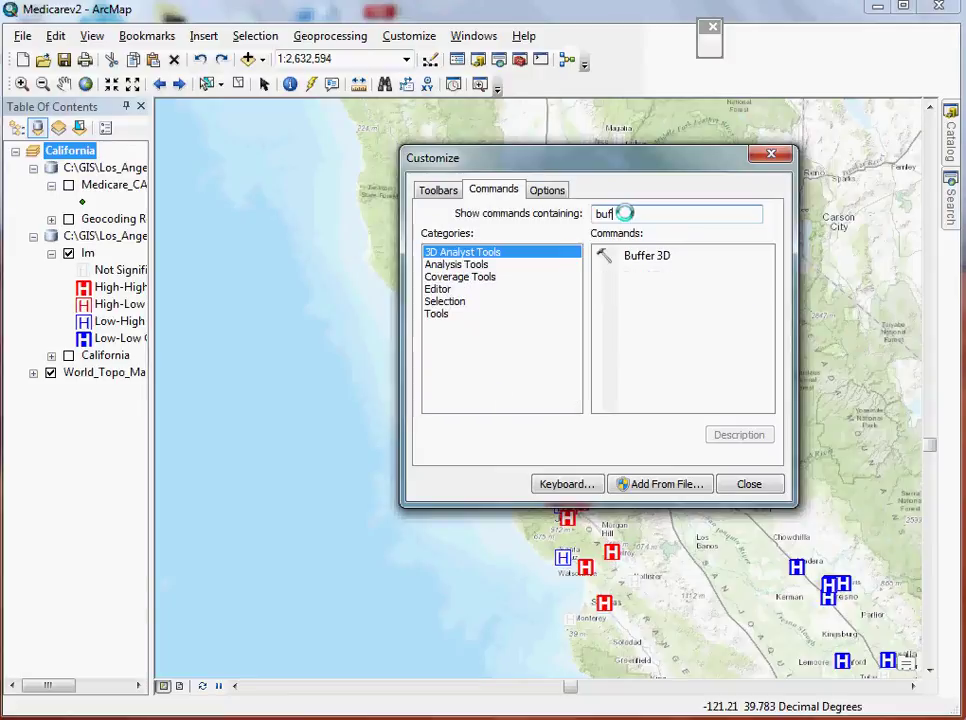
{"action": "type", "text": "er"}
{"action": "left_click", "coordinate": [462, 265]}
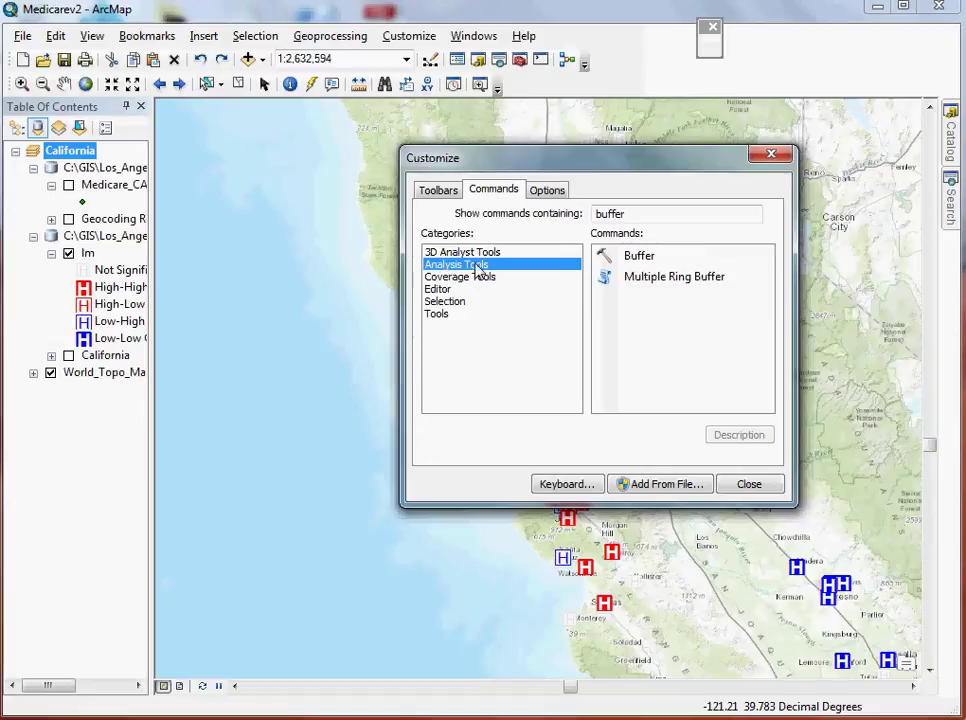
{"action": "left_click", "coordinate": [635, 260]}
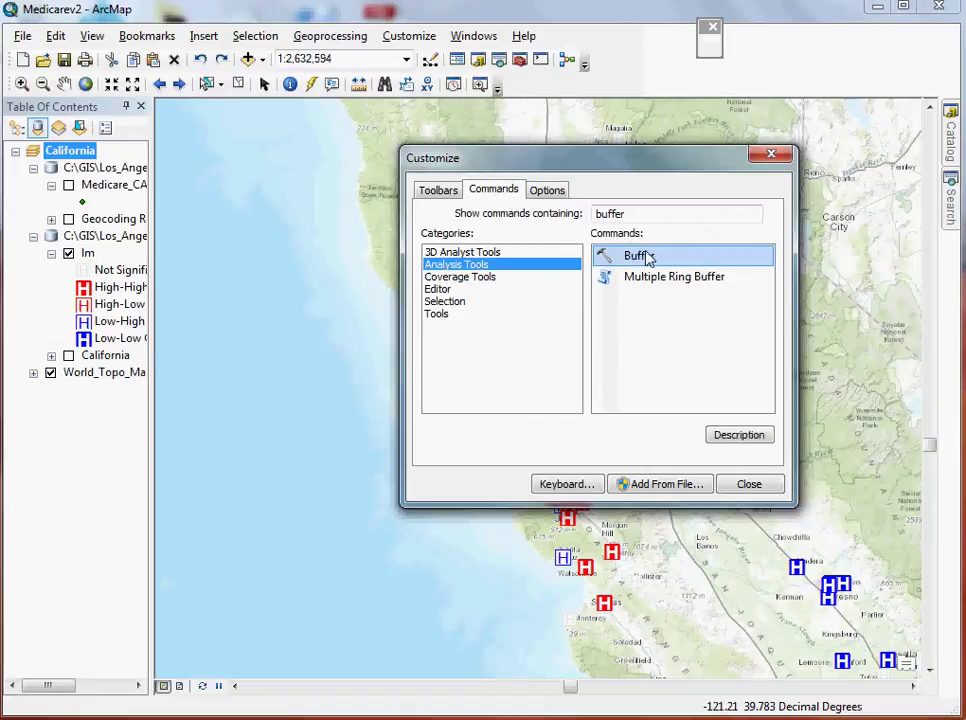
{"action": "left_click", "coordinate": [740, 435]}
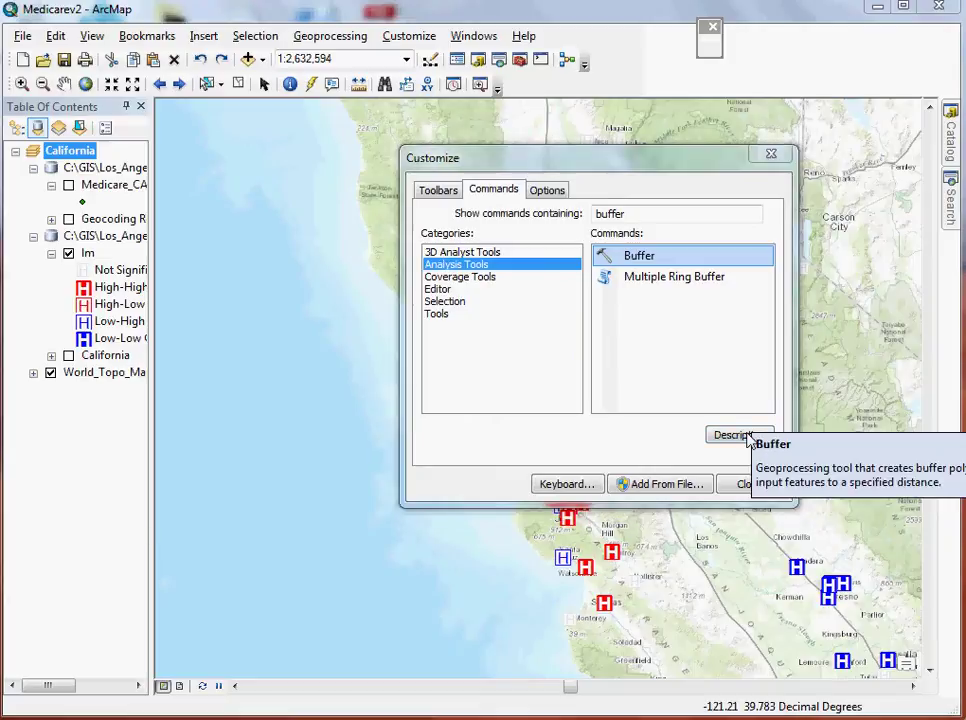
{"action": "left_click", "coordinate": [640, 258]}
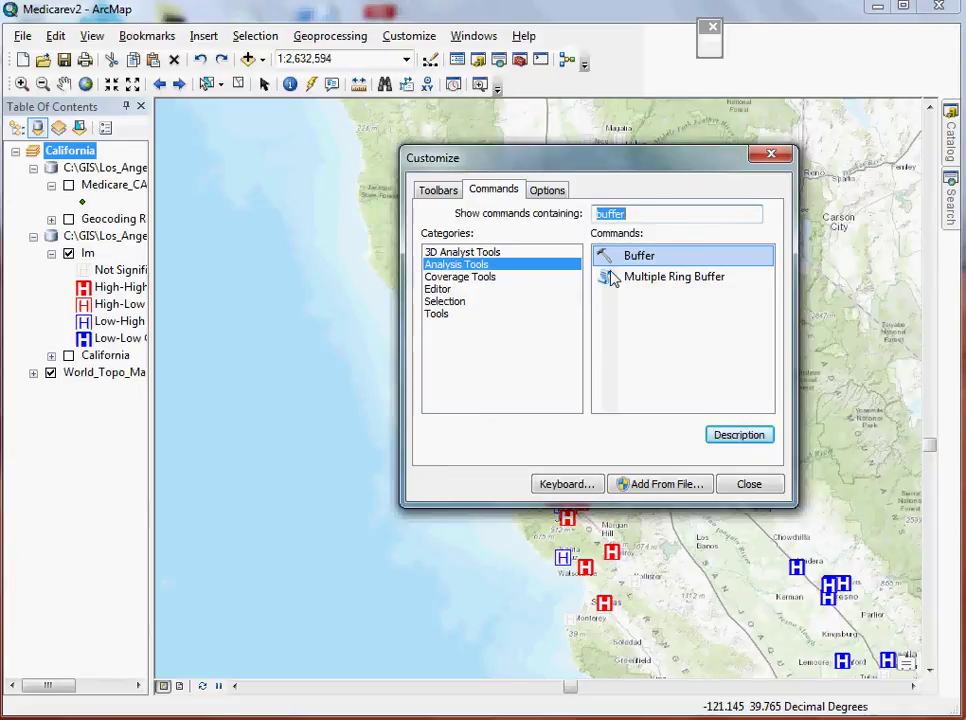
{"action": "left_click_drag", "start_coordinate": [608, 255], "coordinate": [709, 44]}
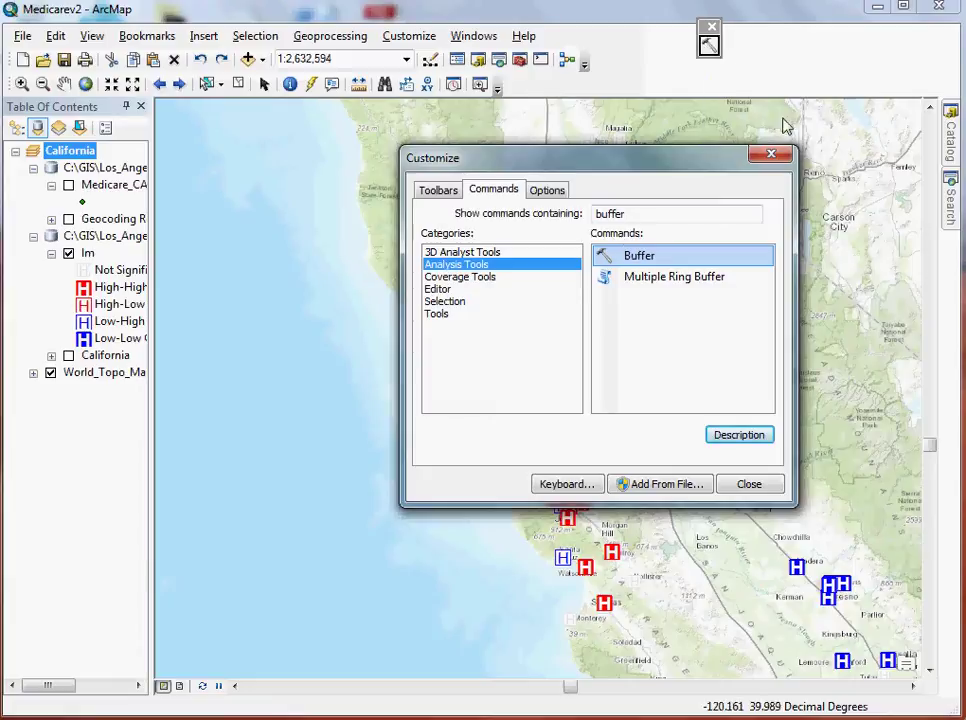
Search commands for 'geocoding' and browse the Geocoding Tools category.
{"action": "double_click", "coordinate": [632, 216]}
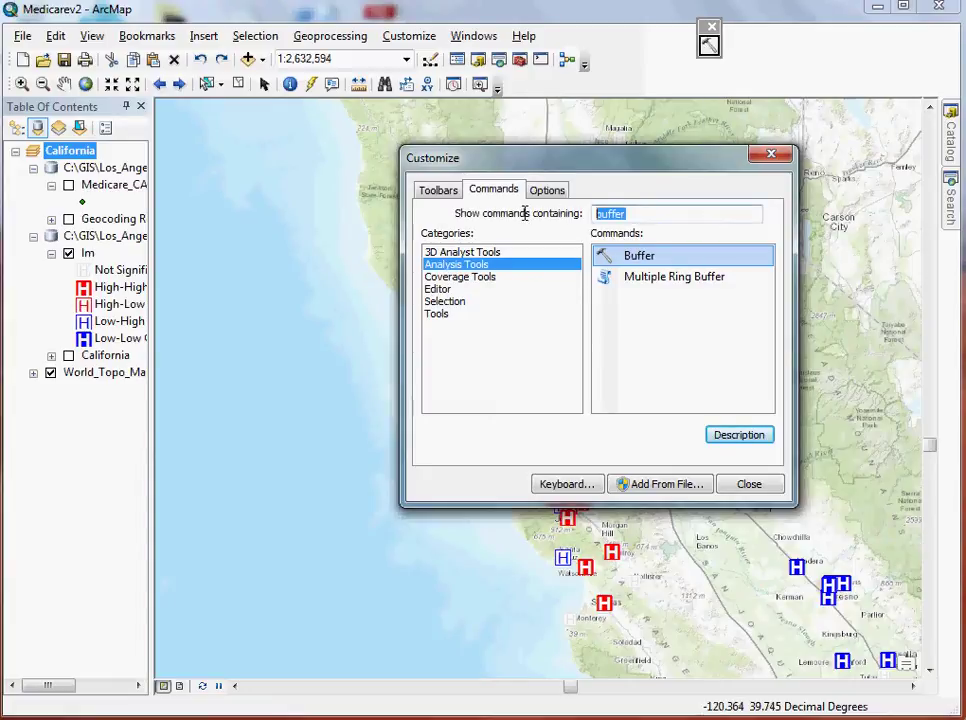
{"action": "type", "text": "geo"}
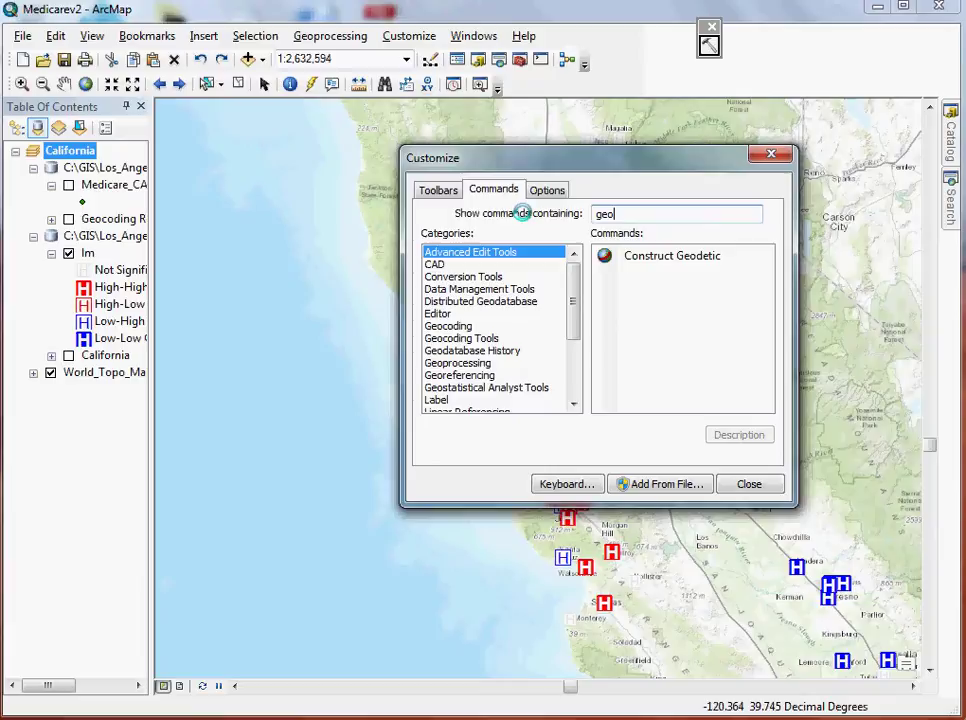
{"action": "type", "text": "cod"}
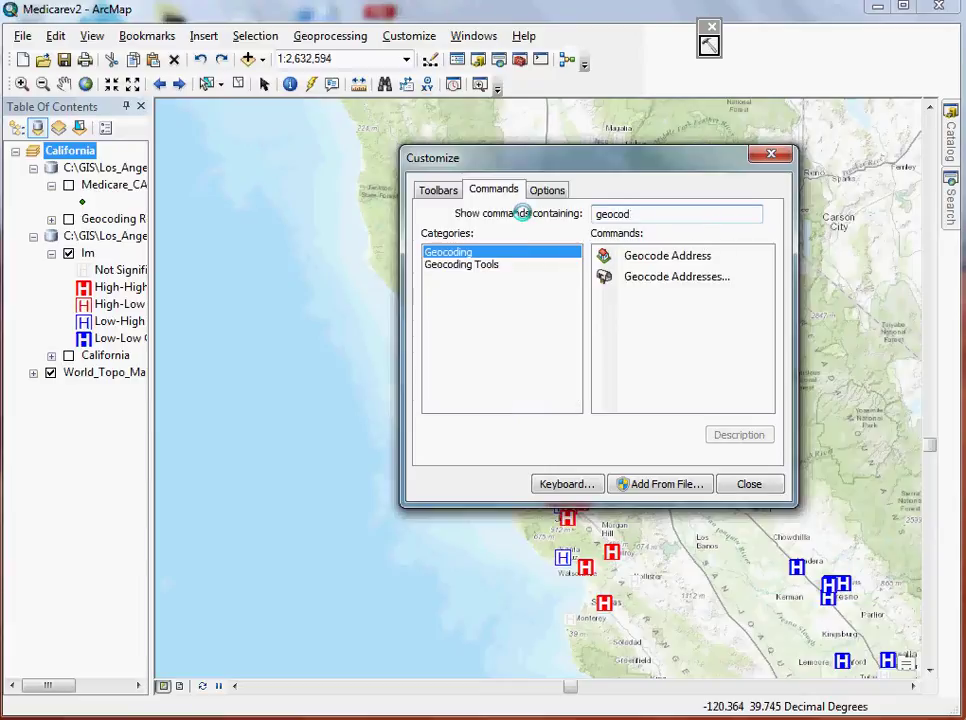
{"action": "type", "text": "ing"}
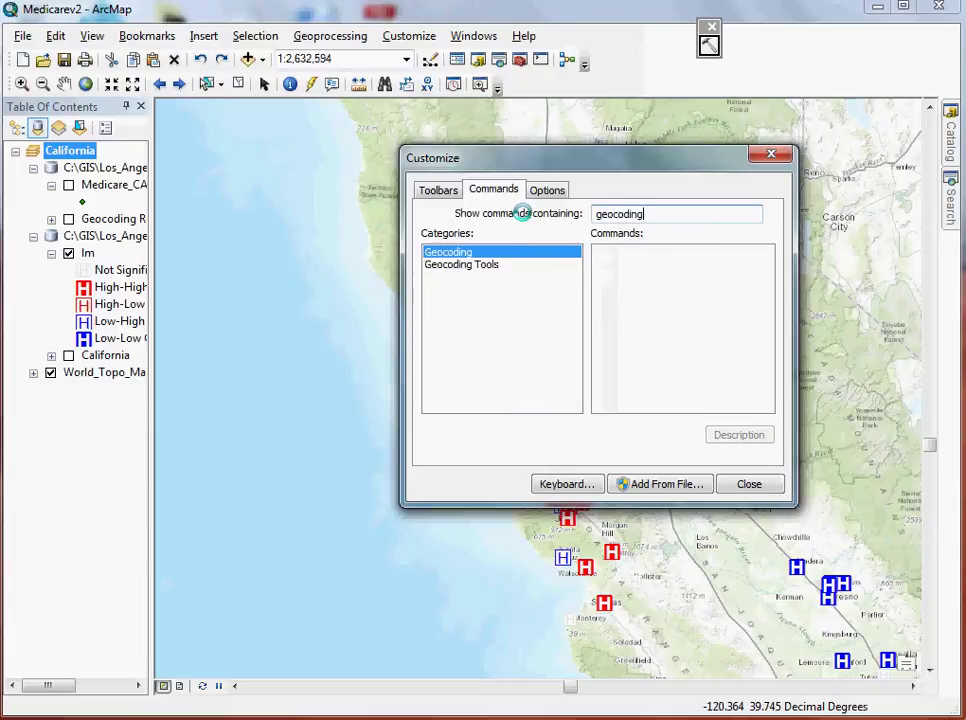
{"action": "left_click", "coordinate": [476, 266]}
{"action": "left_click", "coordinate": [453, 255]}
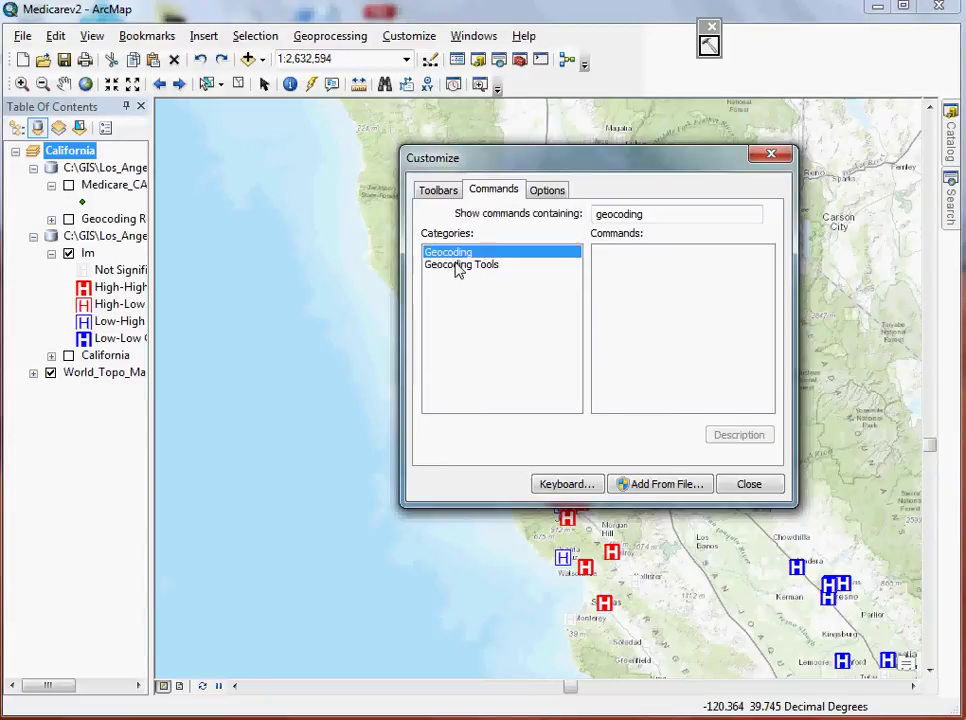
{"action": "left_click", "coordinate": [452, 268]}
Refine the search to 'geocode' and drag Geocode Addresses... onto My New Toolbar.
{"action": "left_click", "coordinate": [691, 210]}
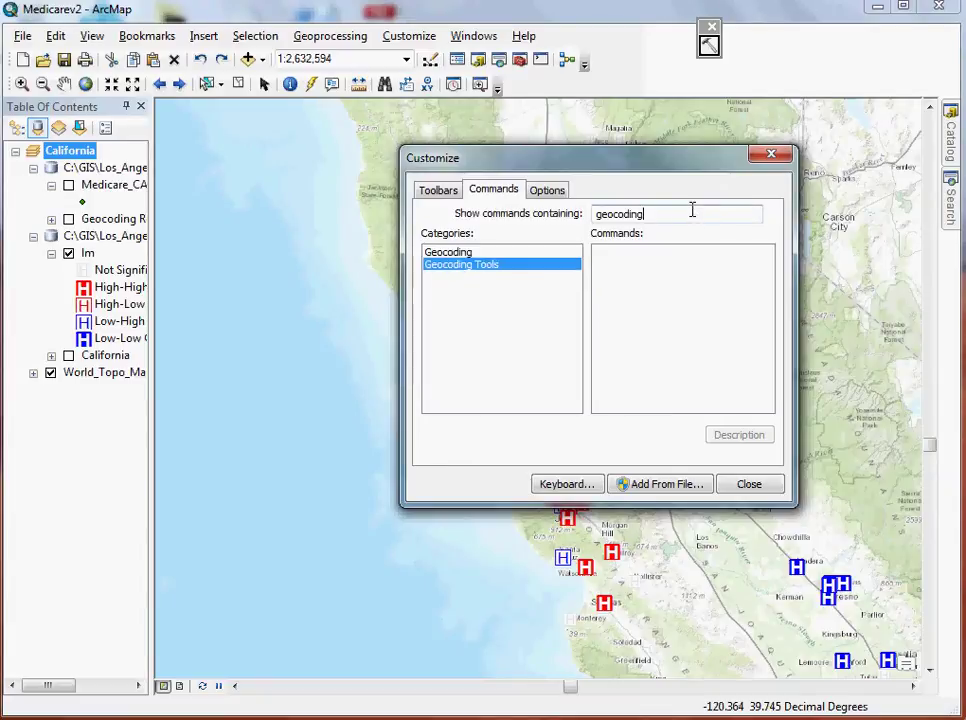
{"action": "key", "text": "BackSpace"}
{"action": "key", "text": "BackSpace"}
{"action": "key", "text": "BackSpace"}
{"action": "type", "text": "e"}
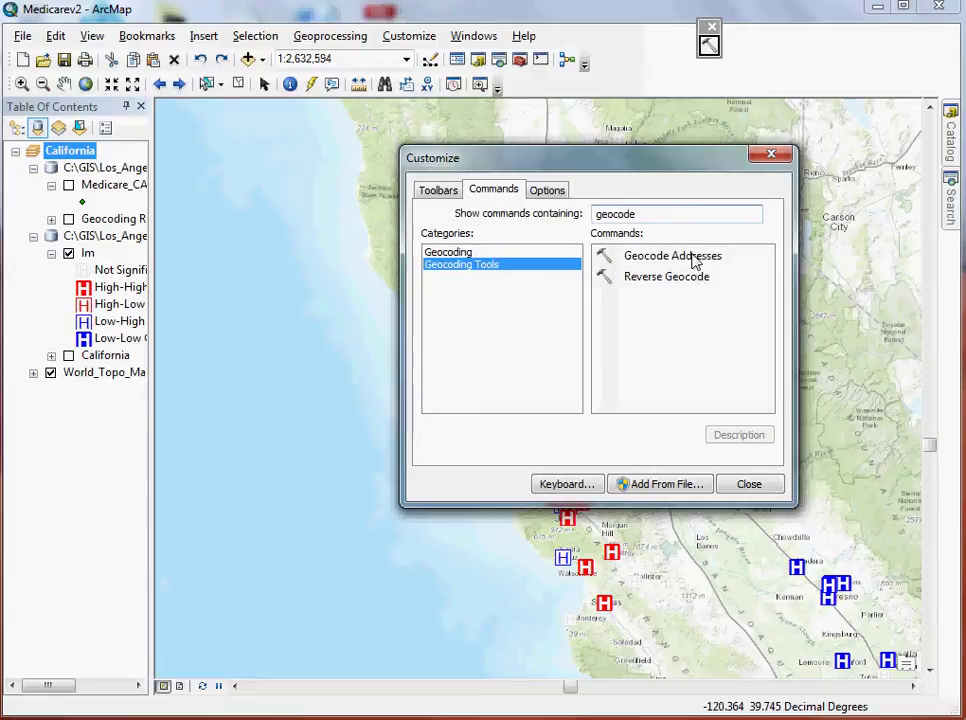
{"action": "left_click", "coordinate": [690, 259]}
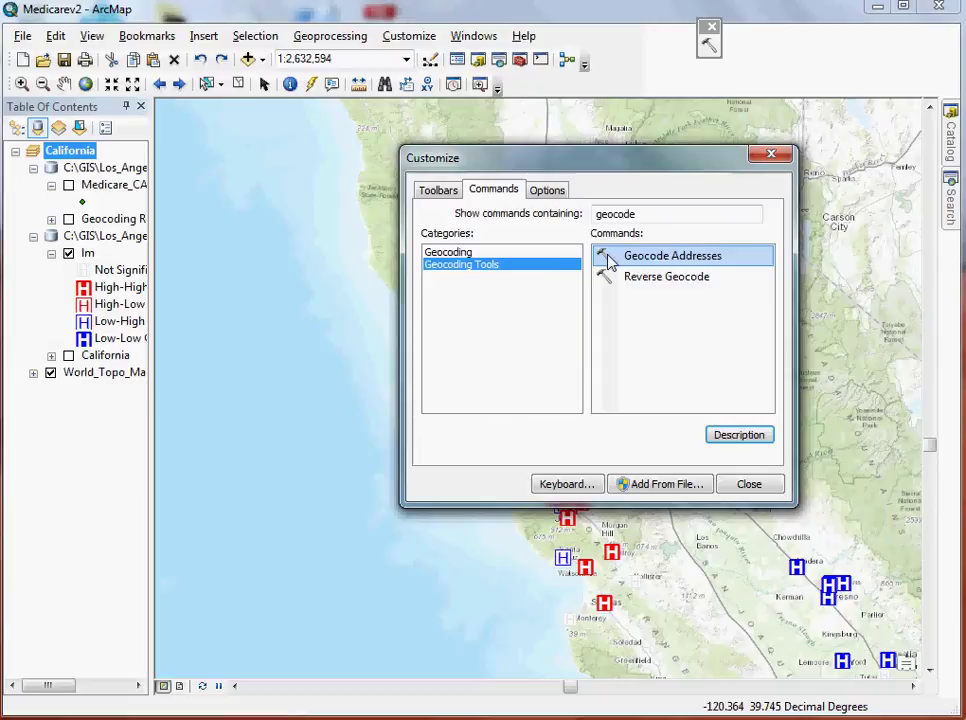
{"action": "left_click", "coordinate": [490, 253]}
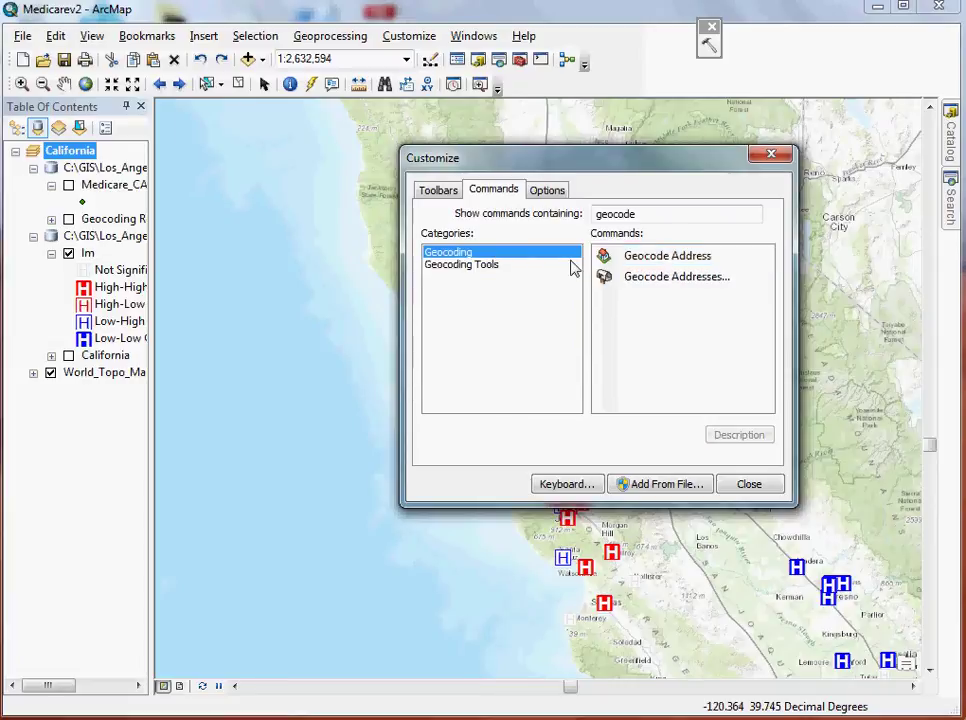
{"action": "left_click", "coordinate": [633, 289]}
{"action": "left_click_drag", "start_coordinate": [610, 282], "coordinate": [727, 48]}
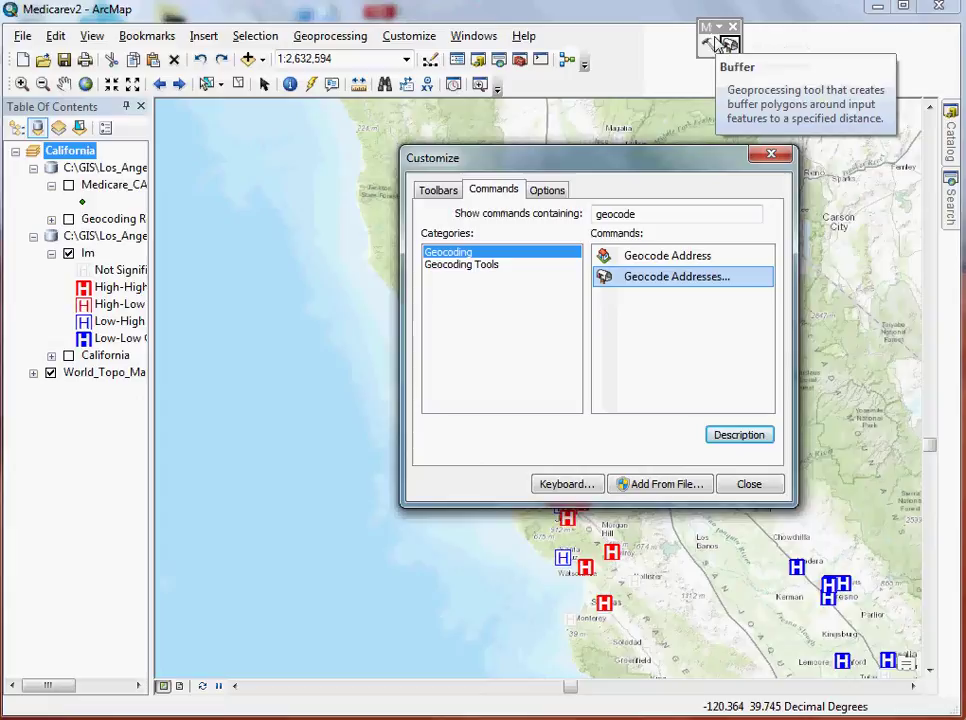
Set Buffer to Image and Text and Geocode Addresses to Text Only, then nudge the toolbar left.
{"action": "right_click", "coordinate": [711, 46]}
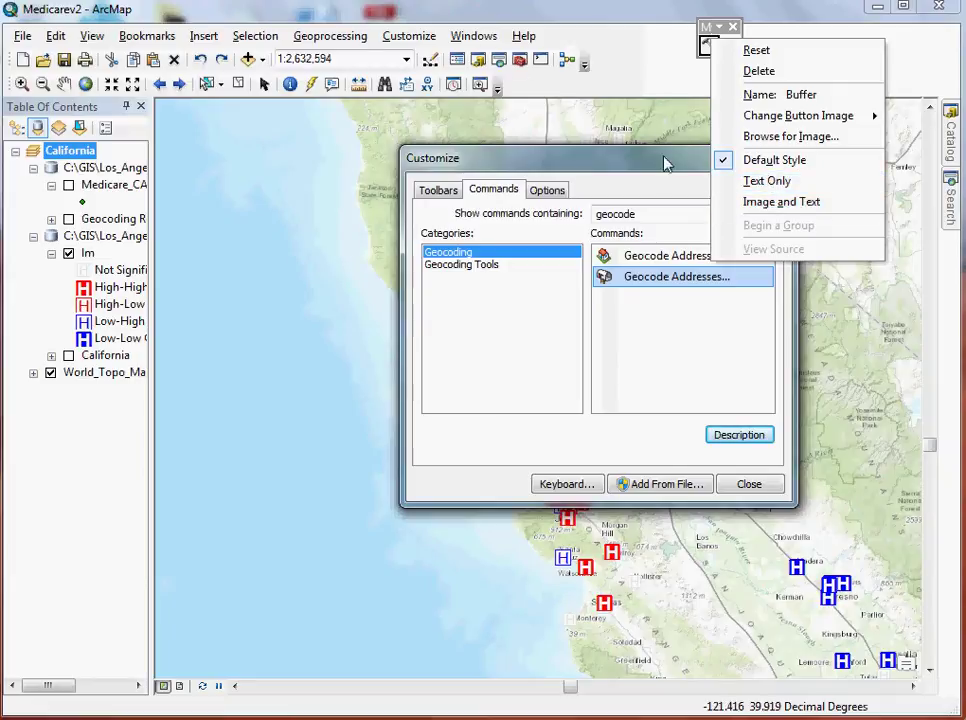
{"action": "left_click", "coordinate": [777, 202]}
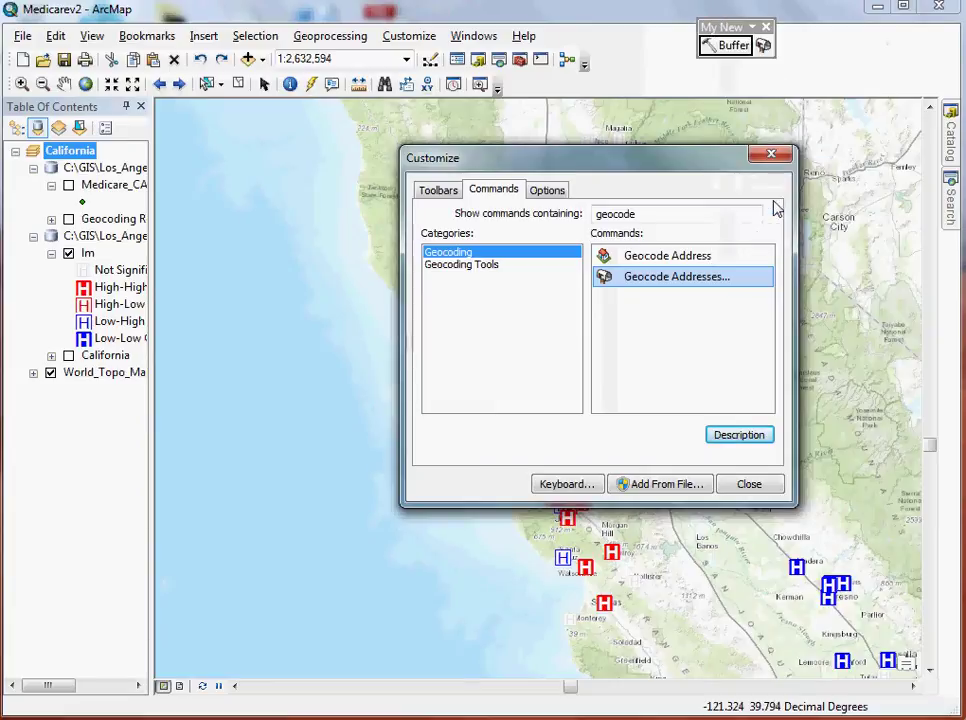
{"action": "right_click", "coordinate": [760, 46]}
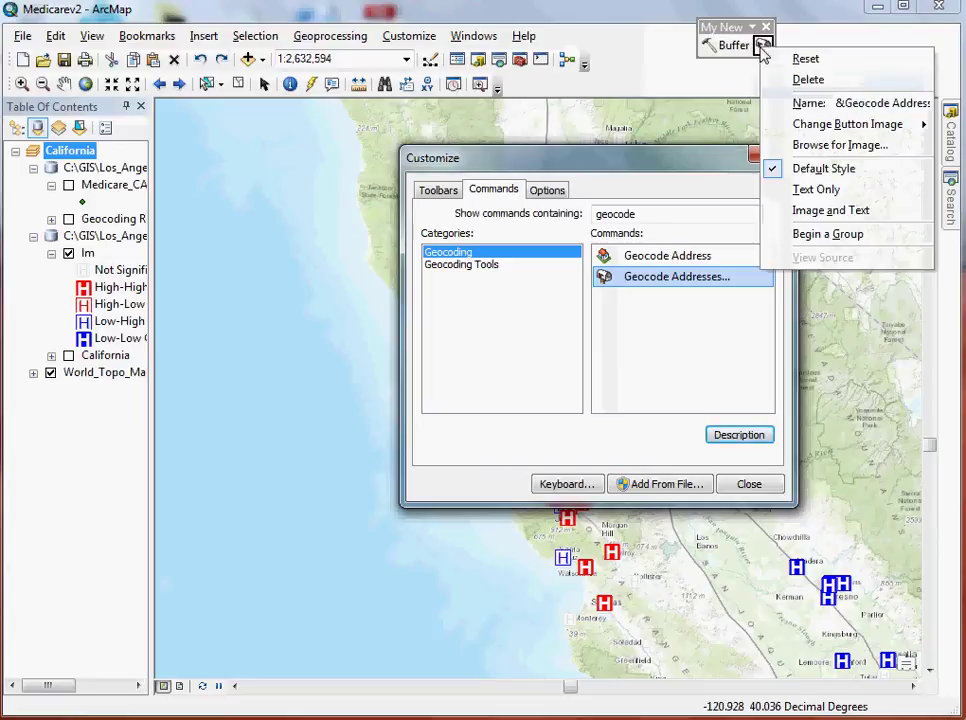
{"action": "left_click", "coordinate": [809, 189]}
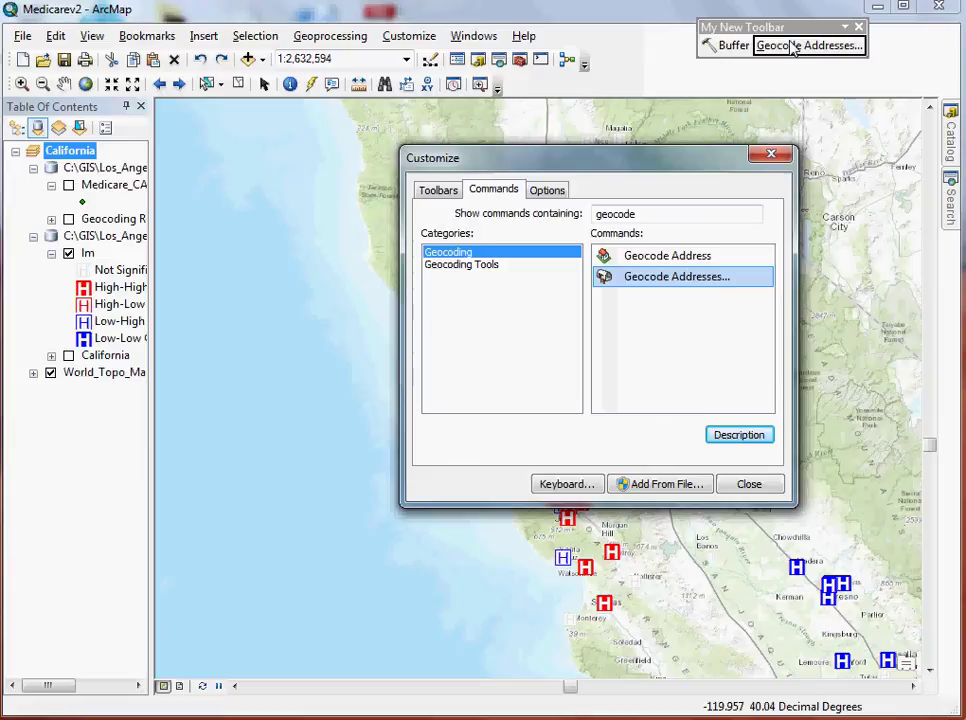
{"action": "left_click_drag", "start_coordinate": [774, 30], "coordinate": [735, 19]}
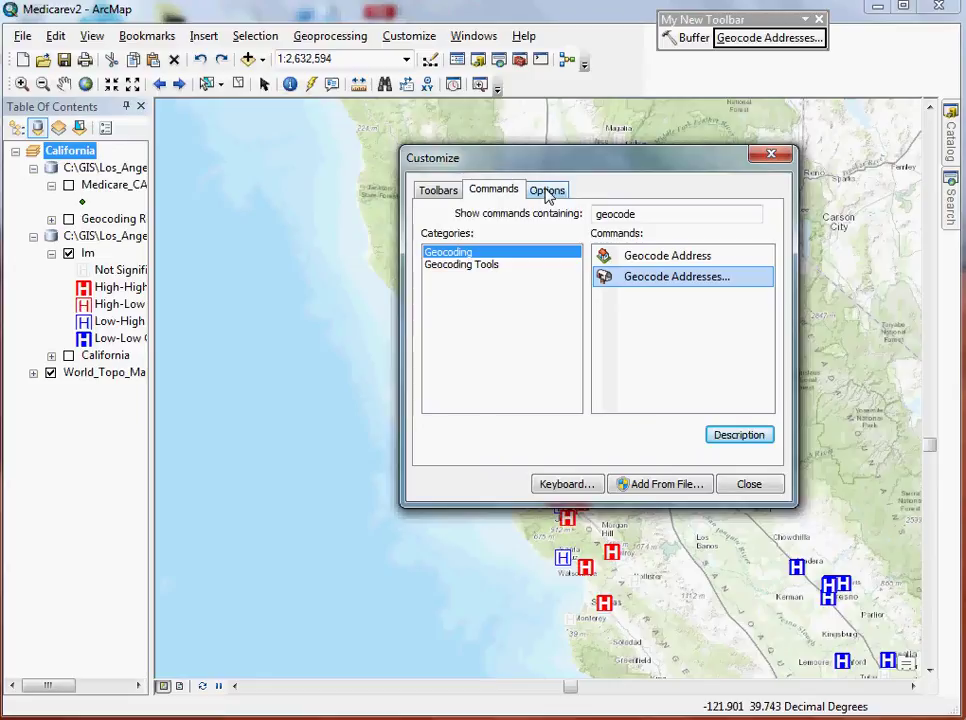
On the Options tab, try Large icons, switch back to small, and nudge My New Toolbar left.
{"action": "left_click", "coordinate": [547, 191]}
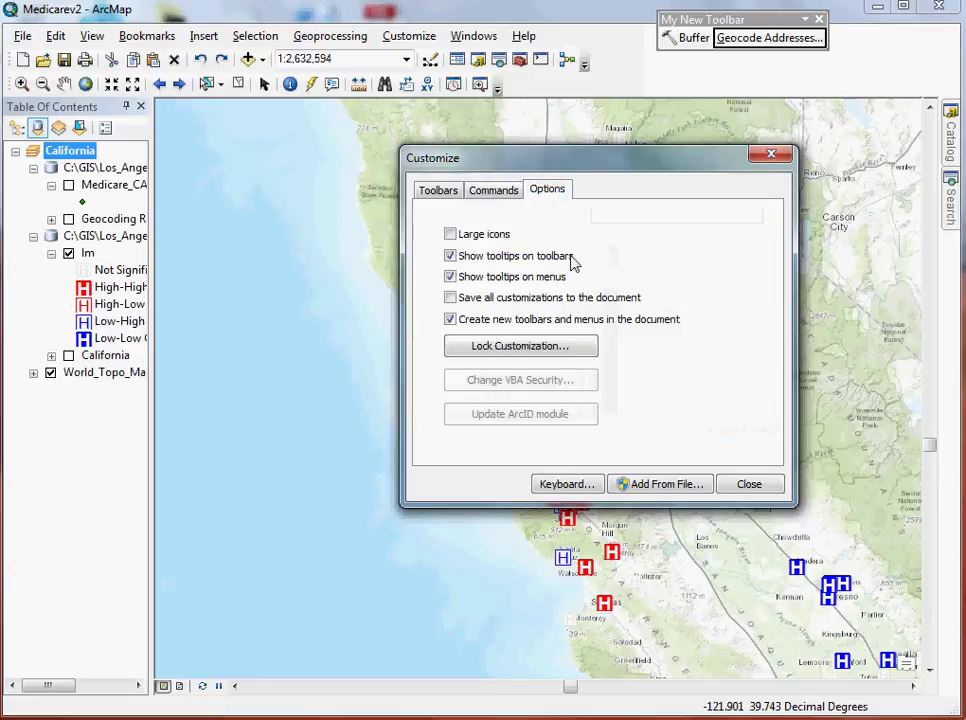
{"action": "left_click", "coordinate": [450, 234]}
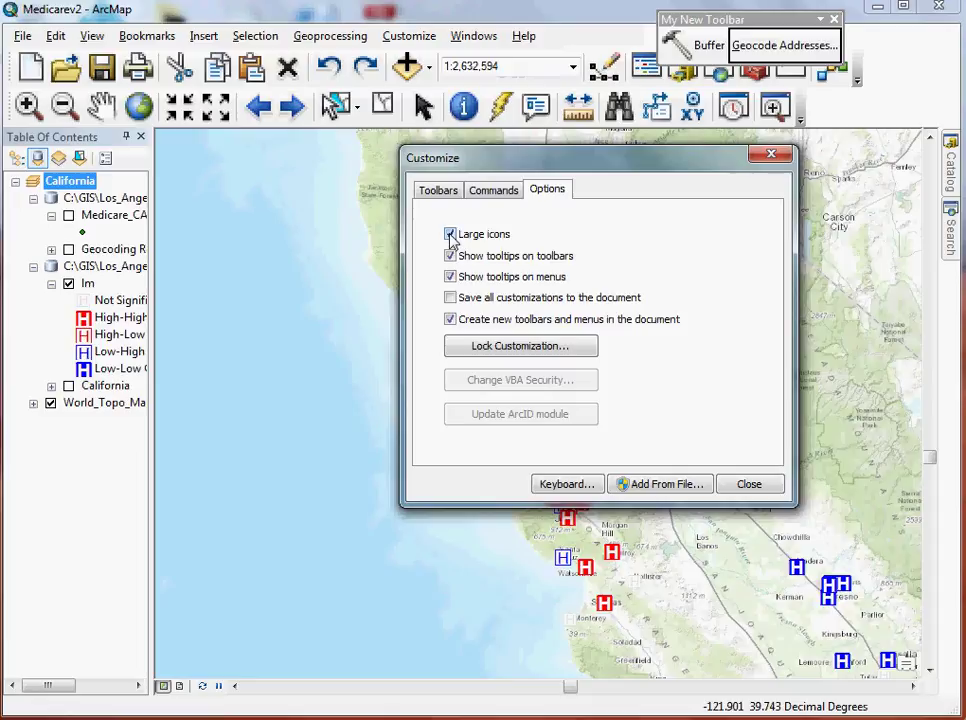
{"action": "left_click", "coordinate": [450, 234]}
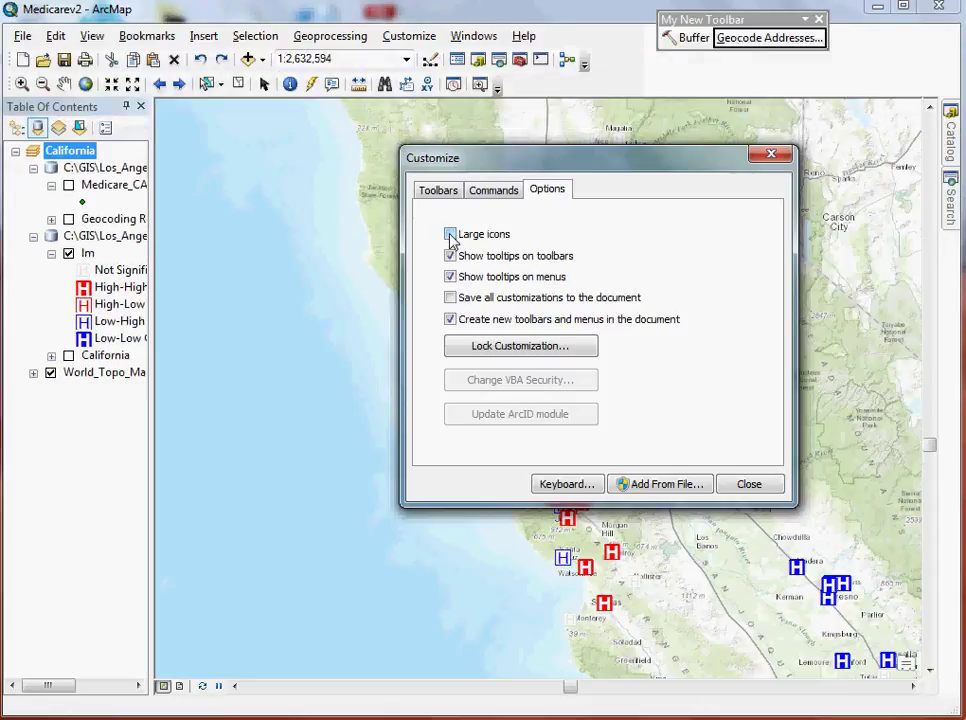
{"action": "mouse_move", "coordinate": [709, 28]}
{"action": "left_mouse_down"}
{"action": "mouse_move", "coordinate": [686, 58]}
{"action": "mouse_move", "coordinate": [645, 58]}
{"action": "mouse_move", "coordinate": [655, 82]}
{"action": "mouse_move", "coordinate": [696, 12]}
{"action": "left_mouse_up"}
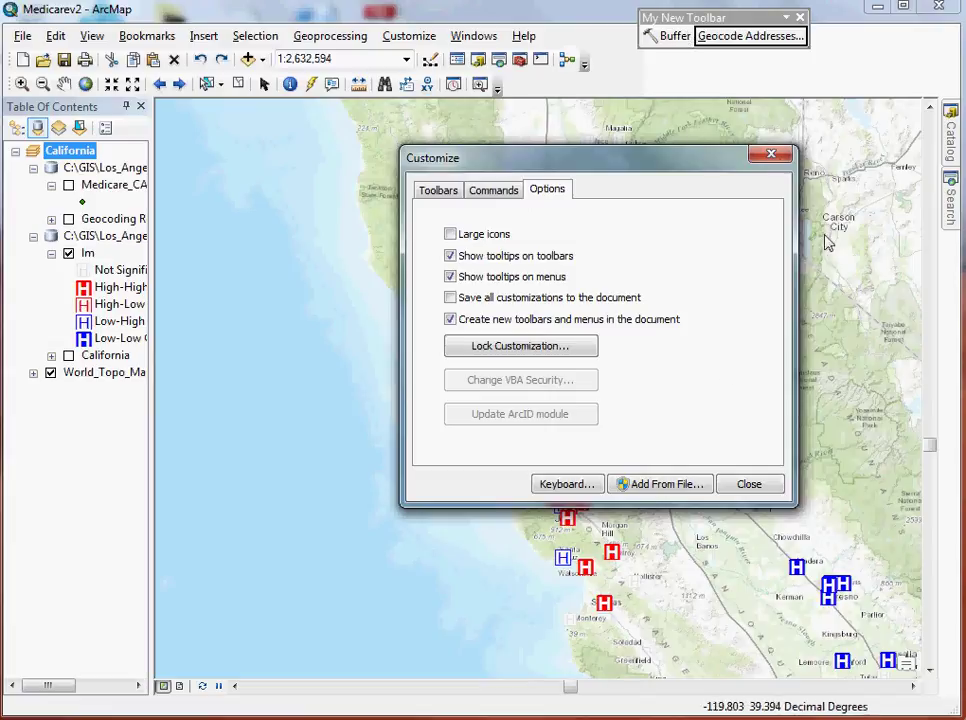
Close the Customize dialog, float My New Toolbar over the map, and close the toolbar.
{"action": "left_click", "coordinate": [749, 484]}
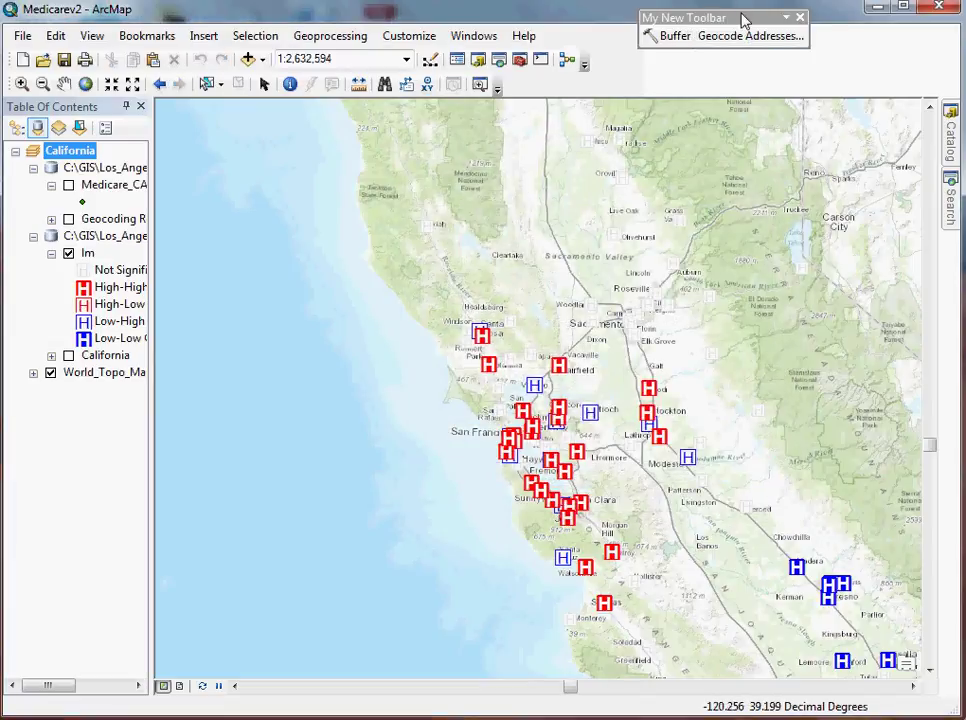
{"action": "left_click_drag", "start_coordinate": [743, 19], "coordinate": [498, 153]}
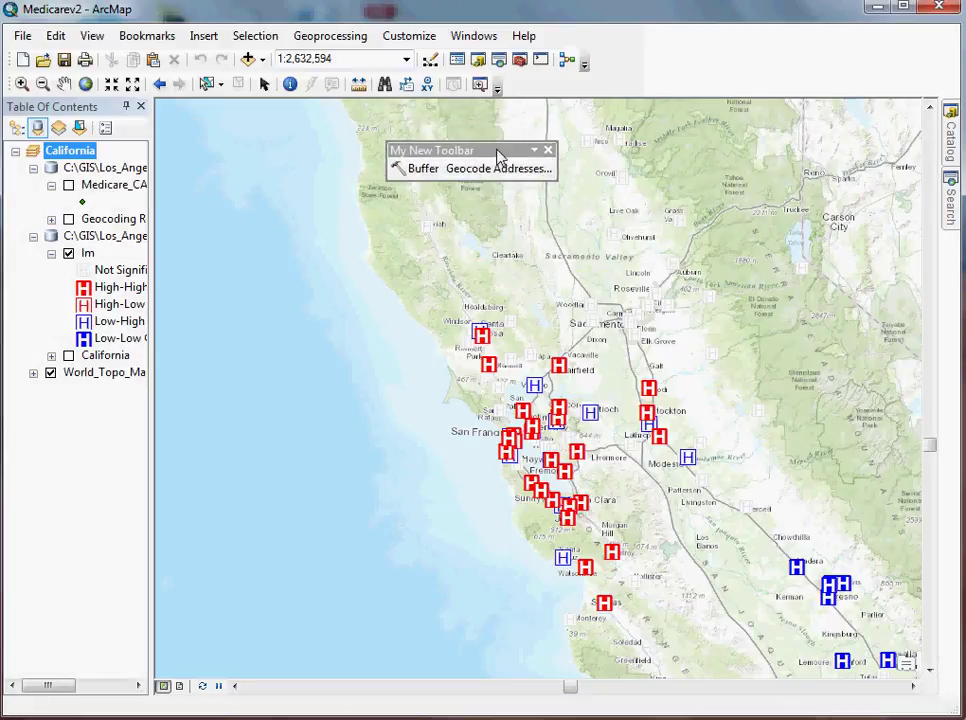
{"action": "left_click", "coordinate": [548, 150]}
Reopen My New Toolbar from the toolbars list and launch its Buffer tool.
{"action": "right_click", "coordinate": [678, 66]}
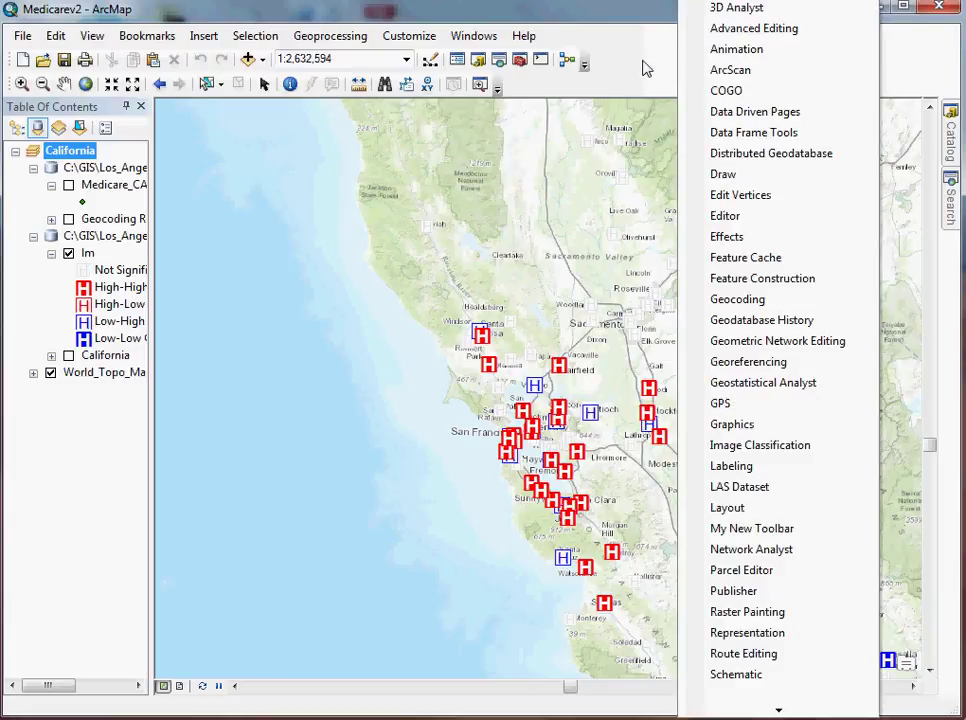
{"action": "mouse_move", "coordinate": [745, 712]}
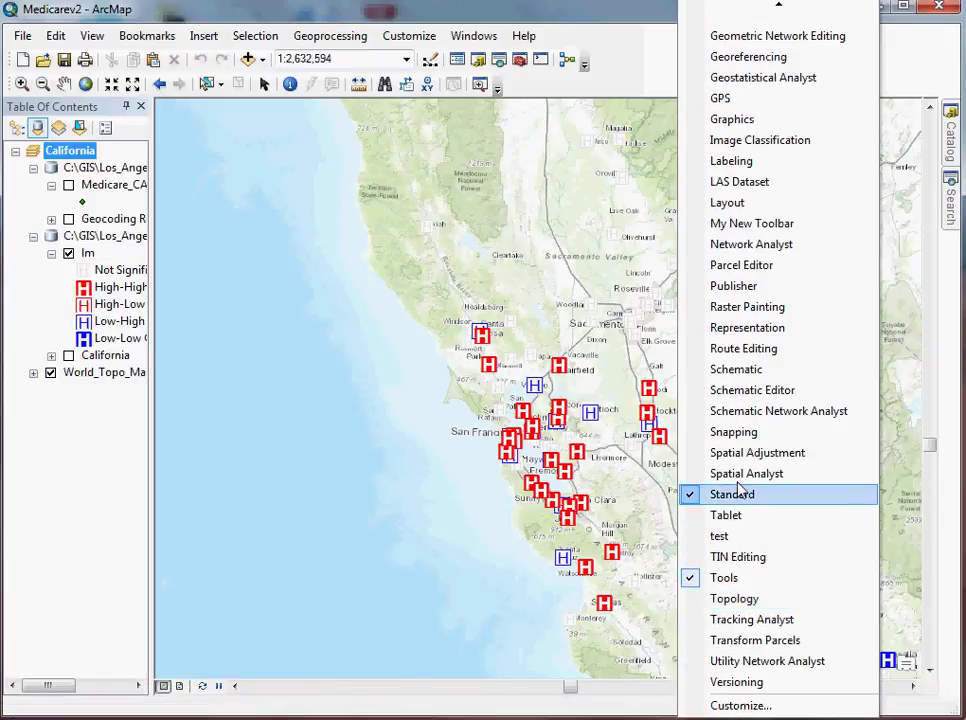
{"action": "left_click", "coordinate": [742, 224]}
{"action": "left_click", "coordinate": [423, 168]}
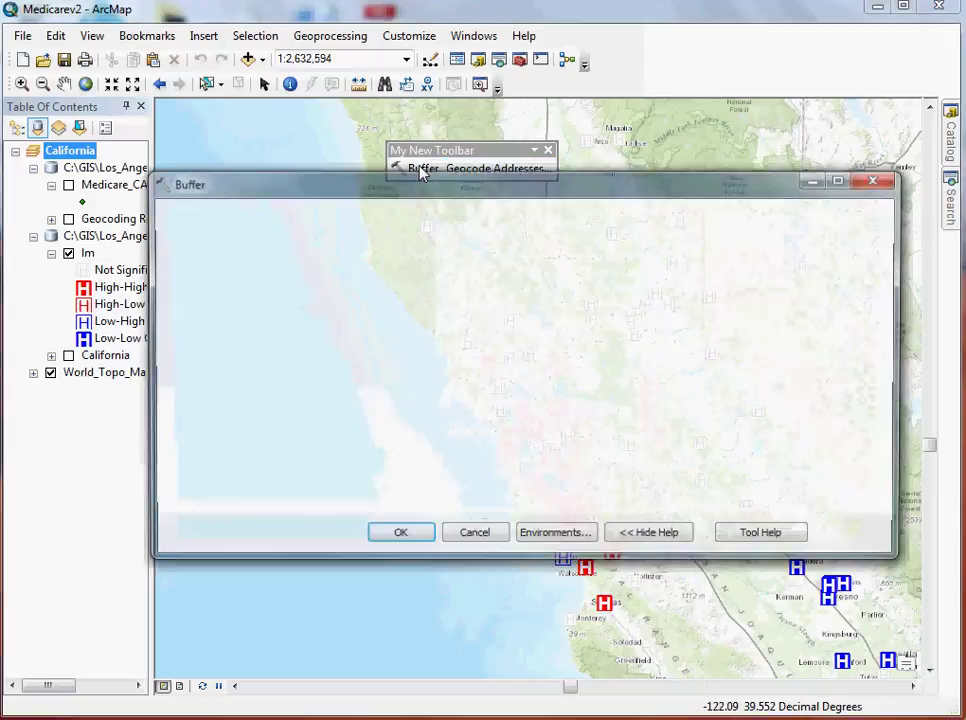